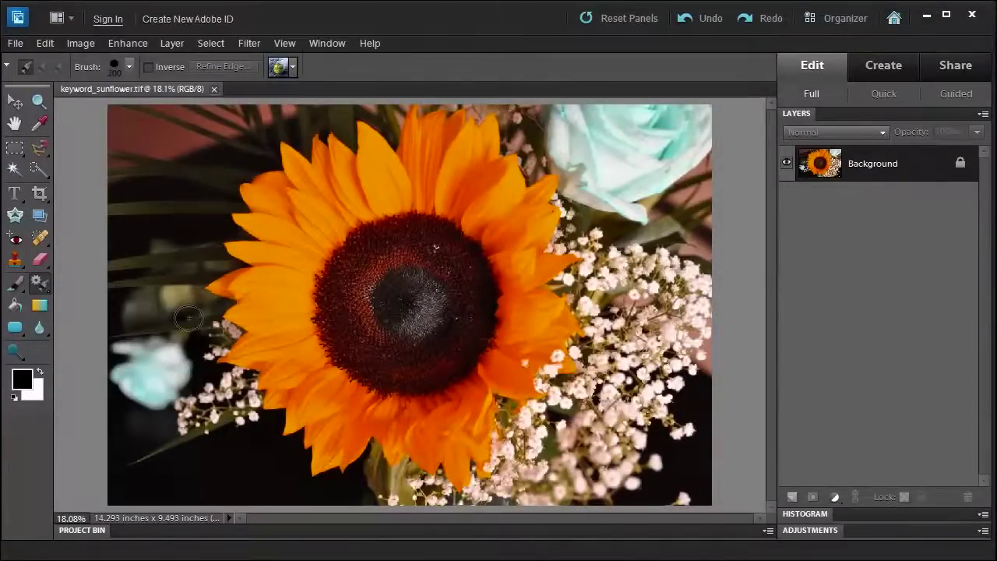
# Step: Choose the regular Smart Brush Tool from the toolbox brush flyout
pyautogui.click(39, 284)
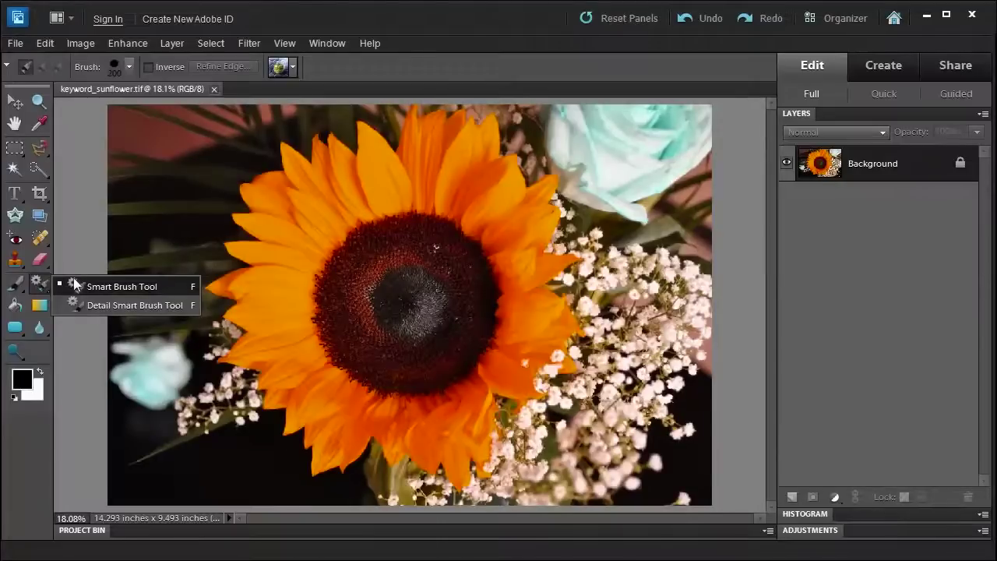
pyautogui.click(75, 285)
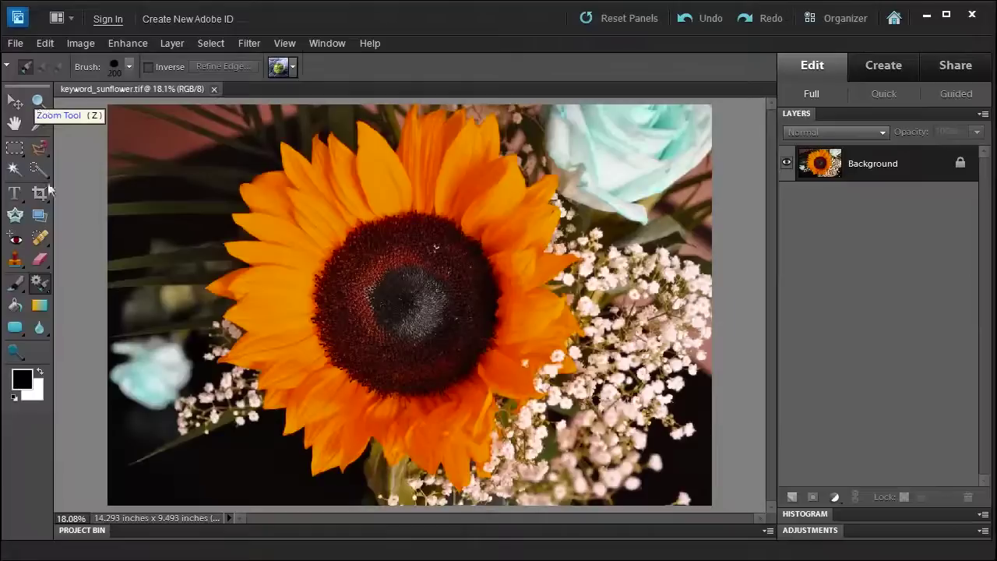
# Step: Load the Cold Tone BW preset into the Smart Brush from the Show All category
pyautogui.click(293, 68)
pyautogui.click(316, 113)
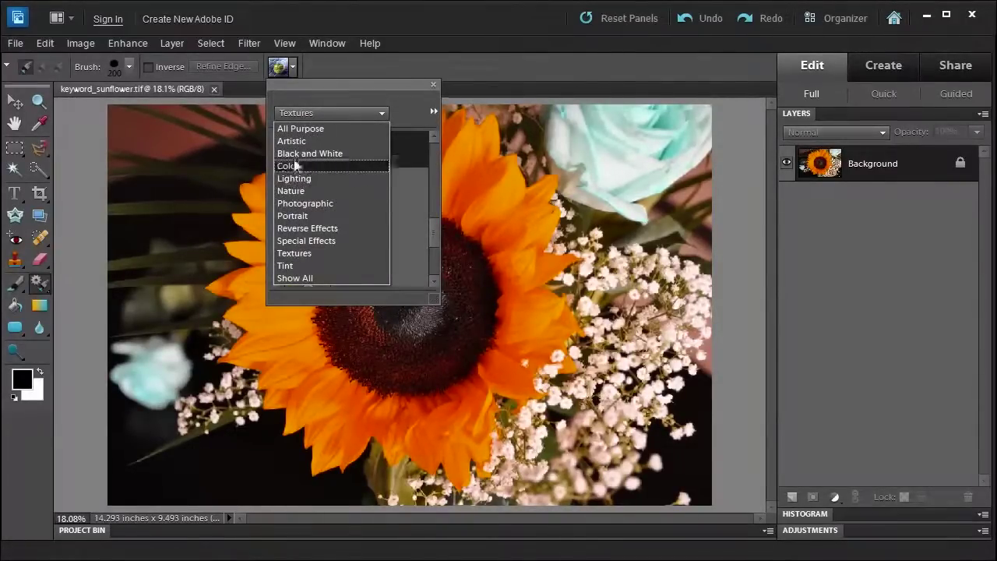
pyautogui.click(308, 279)
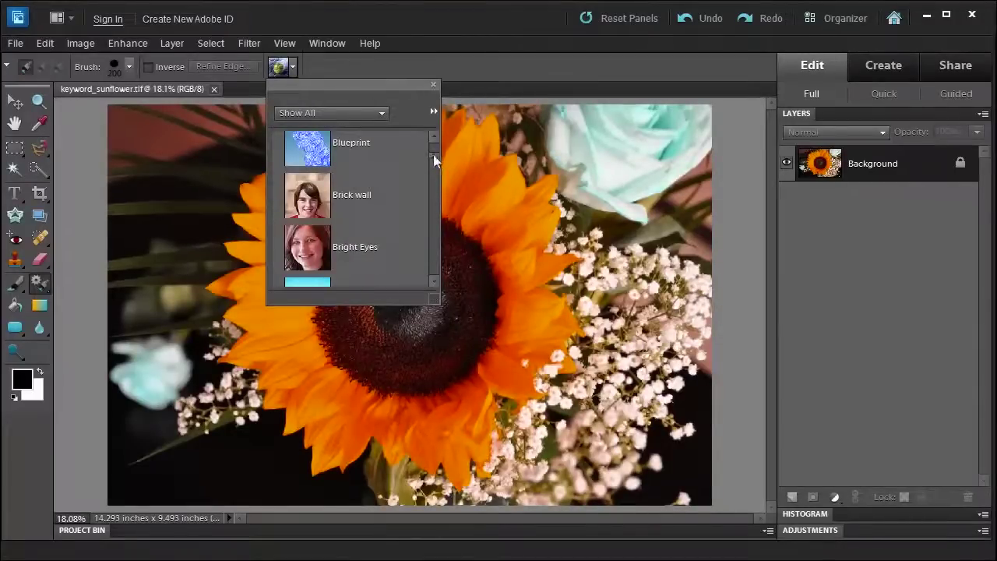
pyautogui.moveTo(433, 154); pyautogui.dragTo(433, 173)
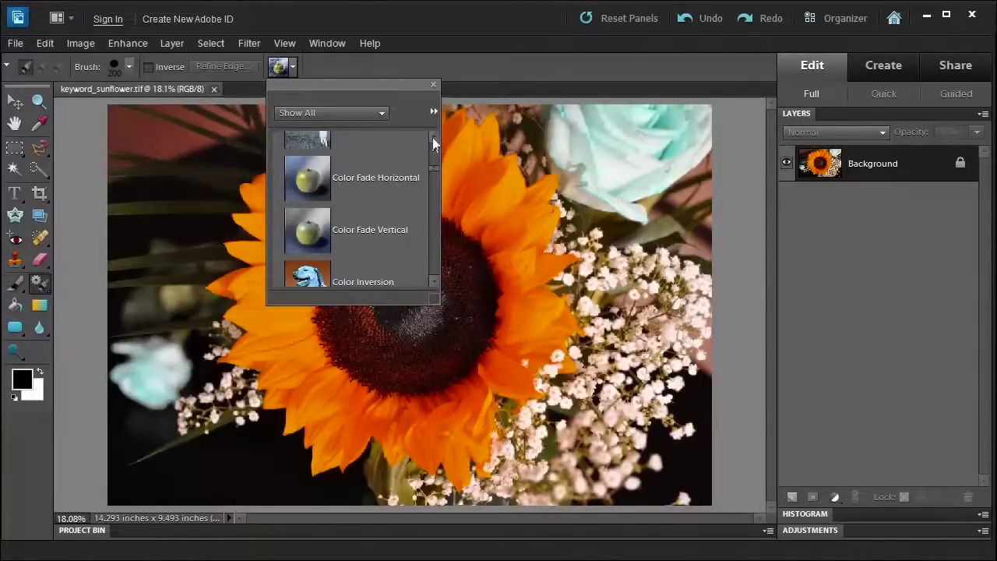
pyautogui.click(433, 138)
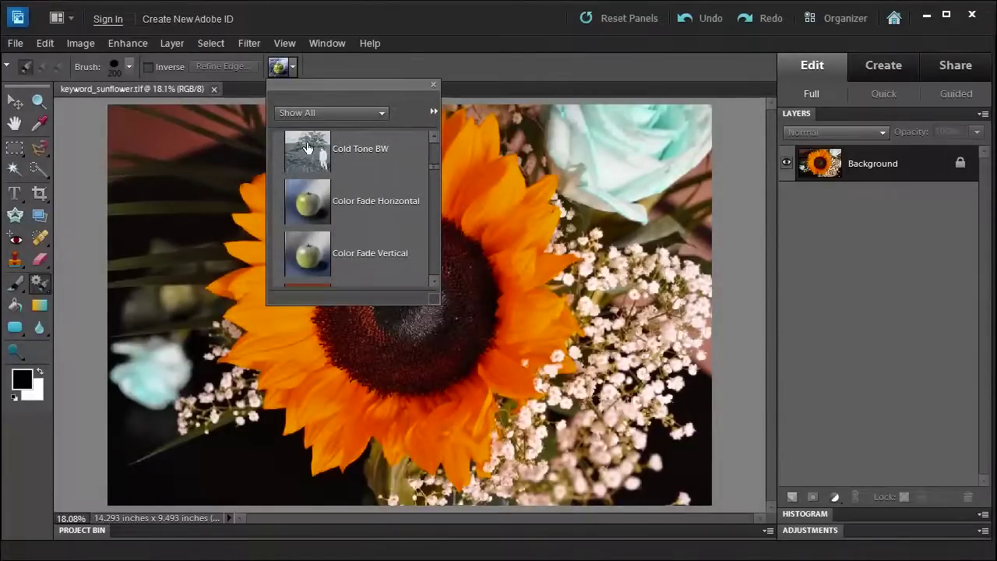
pyautogui.doubleClick(307, 147)
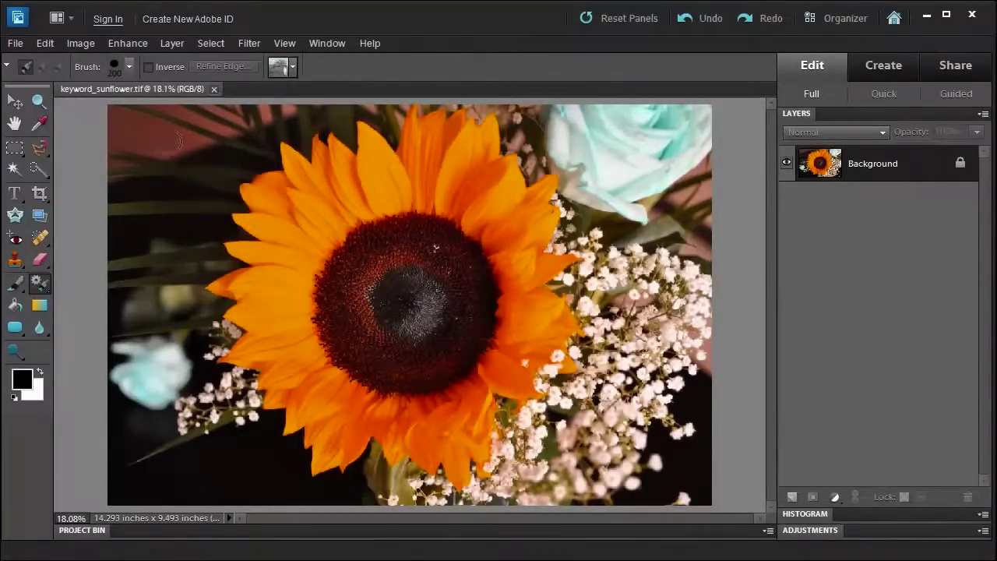
# Step: Paint Cold Tone BW across the background, then subtract it back off the petal edges
pyautogui.moveTo(196, 133)
pyautogui.mouseDown()
pyautogui.moveTo(160, 243)
pyautogui.moveTo(477, 491)
pyautogui.moveTo(616, 429)
pyautogui.moveTo(659, 285)
pyautogui.moveTo(627, 165)
pyautogui.moveTo(584, 117)
pyautogui.mouseUp()
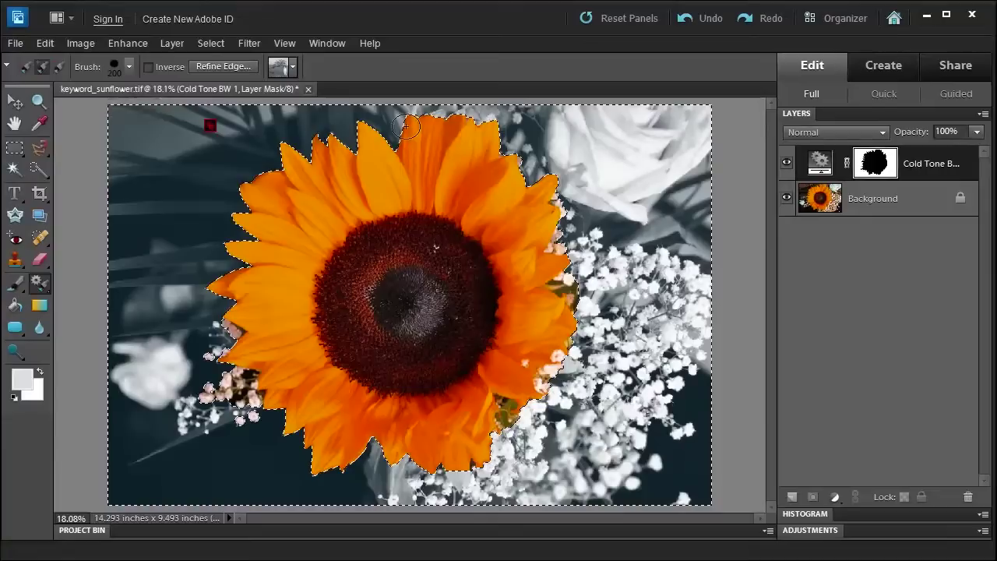
pyautogui.moveTo(406, 127); pyautogui.dragTo(412, 152)
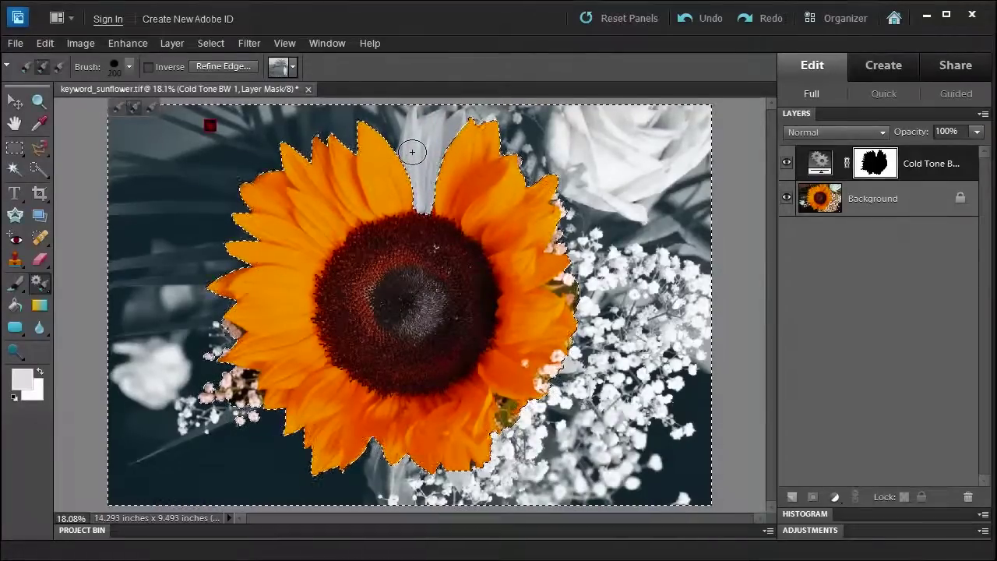
pyautogui.click(60, 65)
pyautogui.moveTo(450, 140); pyautogui.dragTo(458, 152)
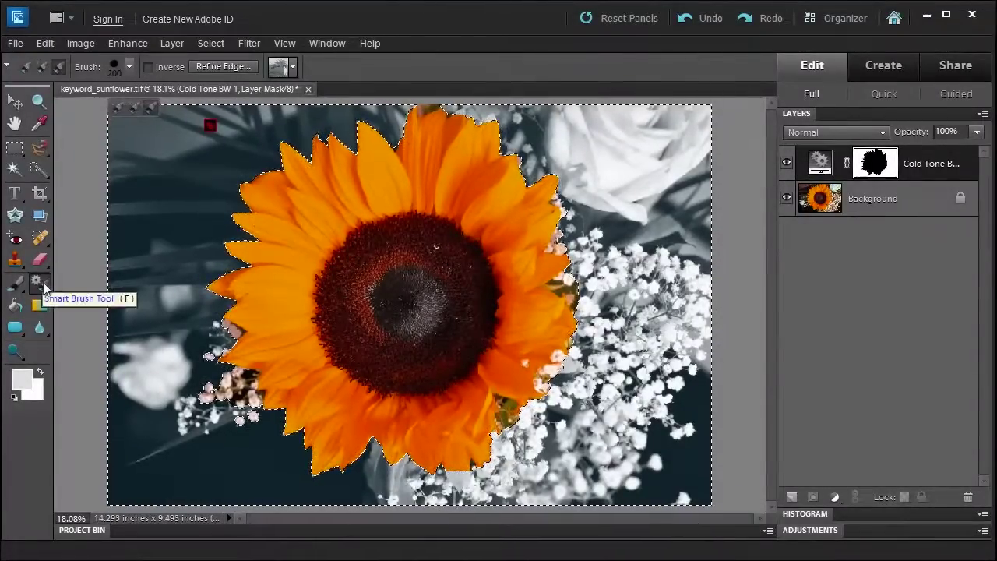
pyautogui.moveTo(43, 288); pyautogui.dragTo(77, 303)
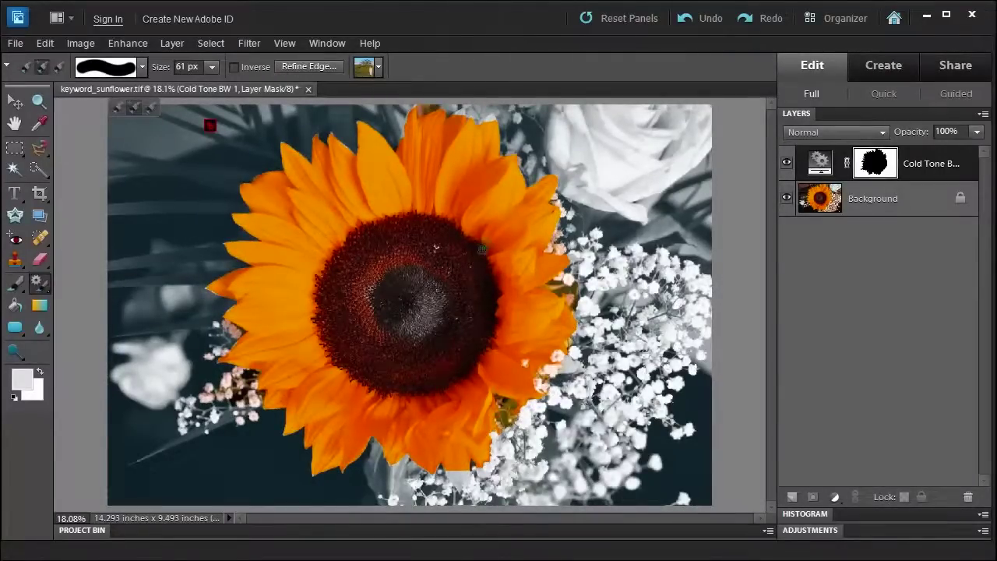
# Step: Zoom in on the petals and baby's breath, then reselect the Smart Brush
pyautogui.click(39, 102)
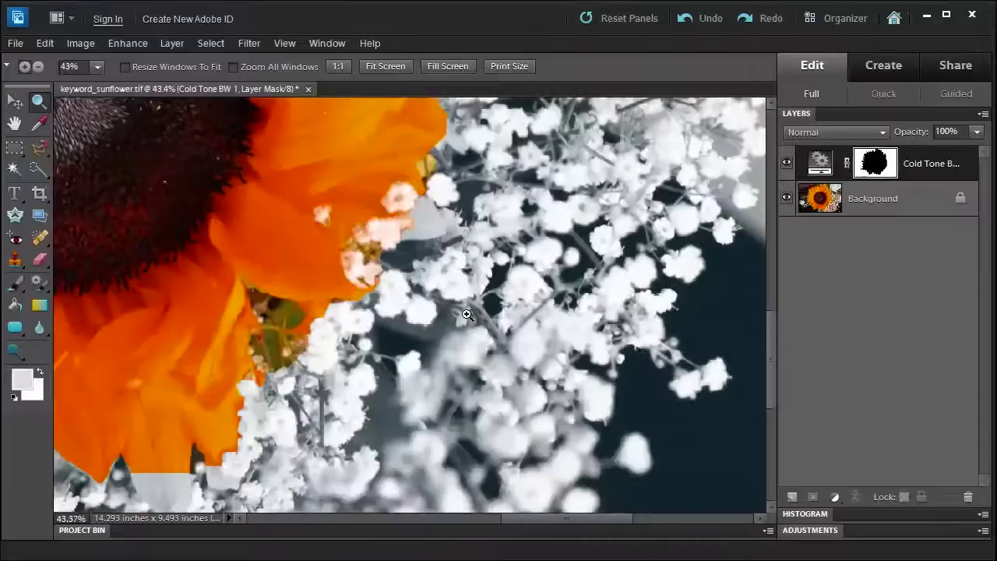
pyautogui.click(488, 329)
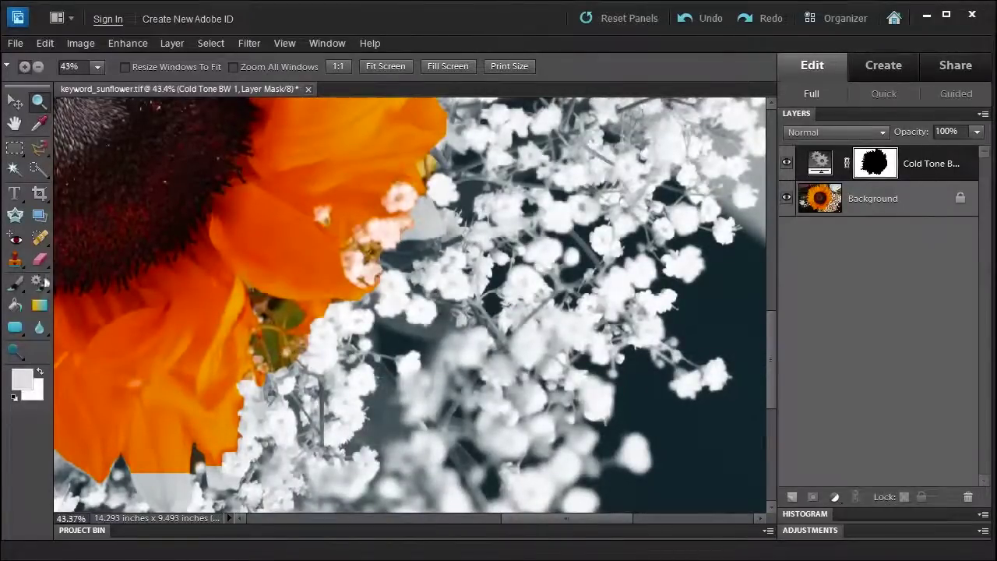
pyautogui.click(37, 284)
pyautogui.click(37, 285)
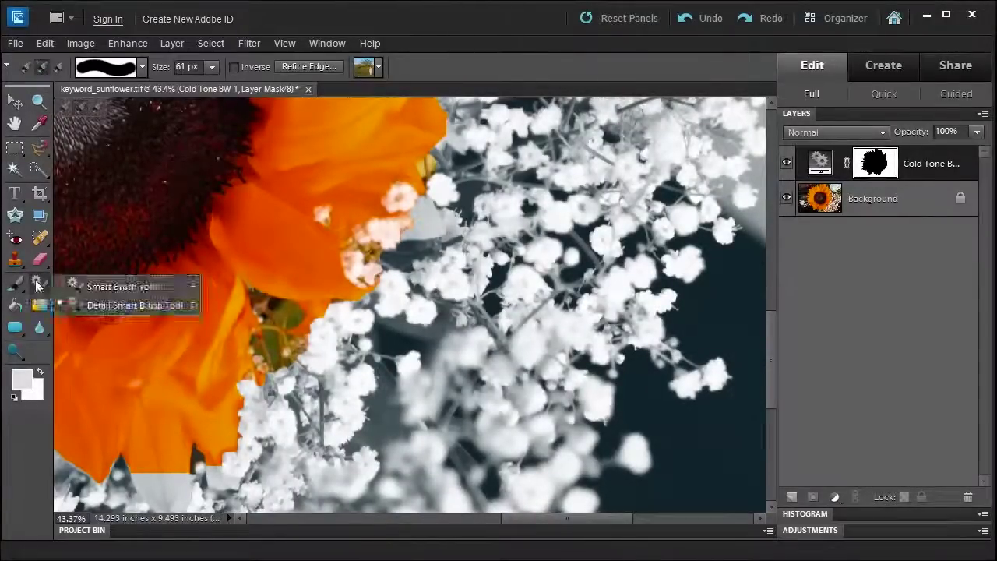
pyautogui.click(84, 286)
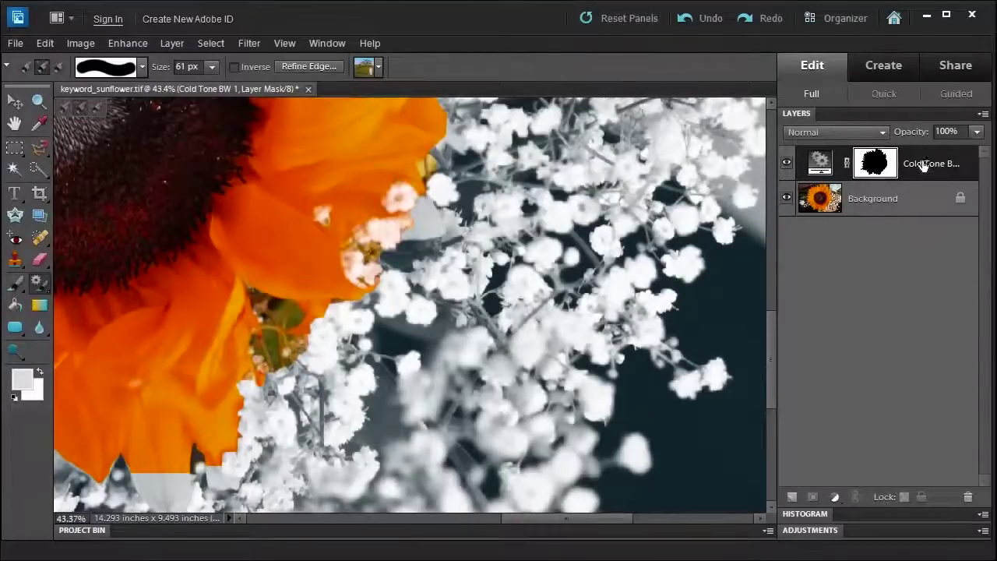
# Step: Grey out the leftover green leaf and pink flowers, restoring orange on the lower-left petal edge
pyautogui.moveTo(263, 310); pyautogui.dragTo(268, 317)
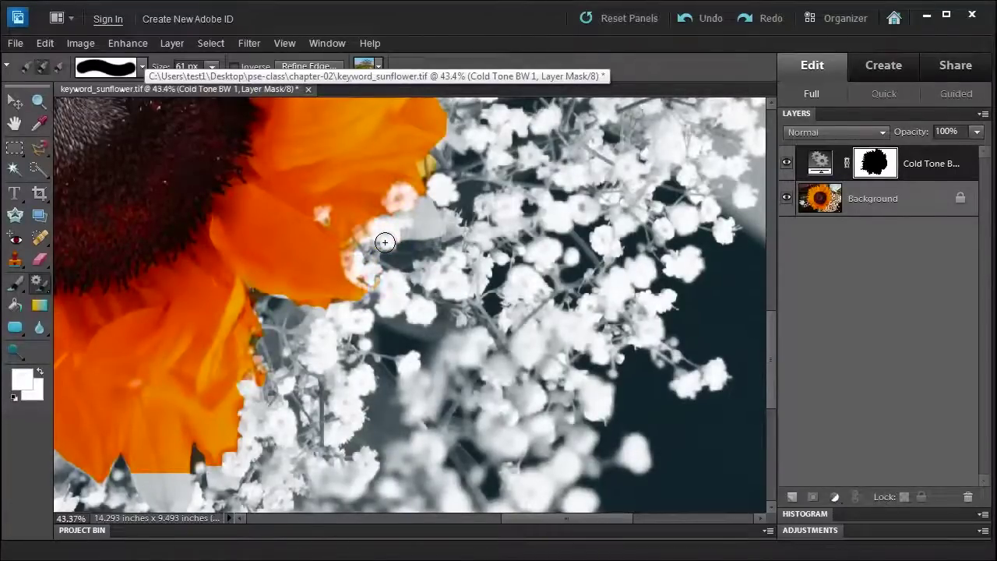
pyautogui.moveTo(385, 242); pyautogui.dragTo(383, 241)
pyautogui.moveTo(433, 185); pyautogui.dragTo(437, 160)
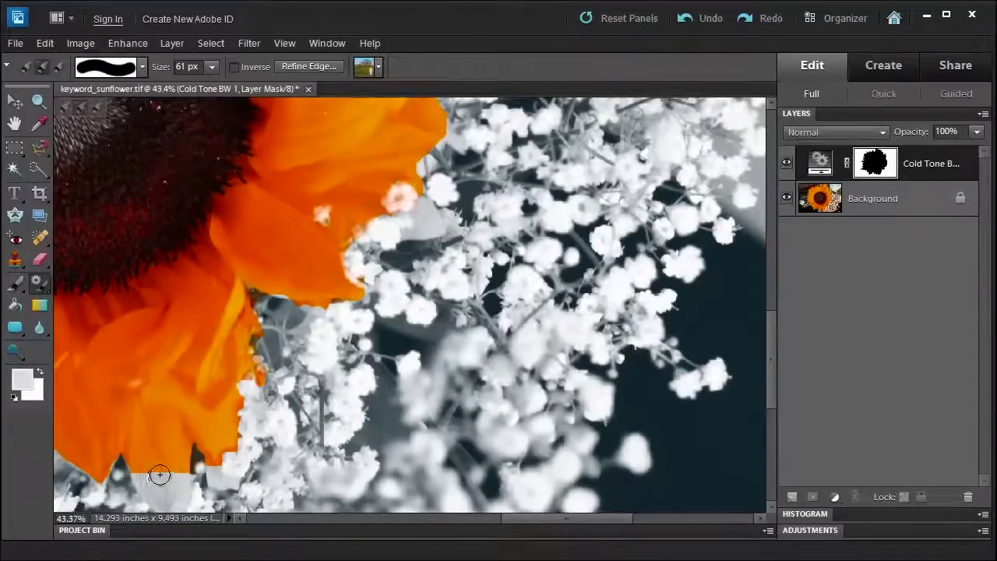
pyautogui.click(57, 66)
pyautogui.moveTo(156, 473); pyautogui.dragTo(140, 471)
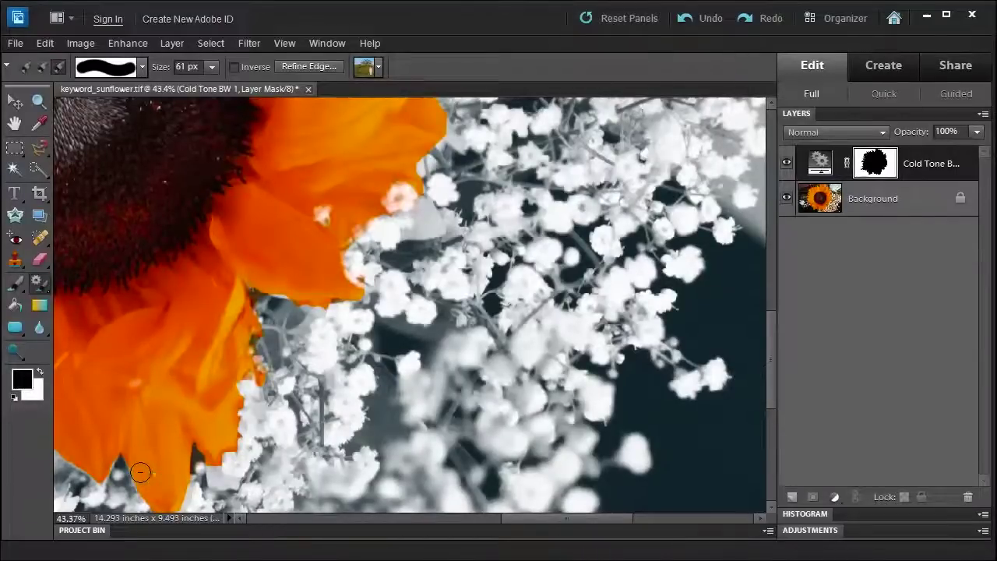
# Step: Pan to the photo's bottom, touch up a patch at the flower's top, and fit to screen
pyautogui.press('x')
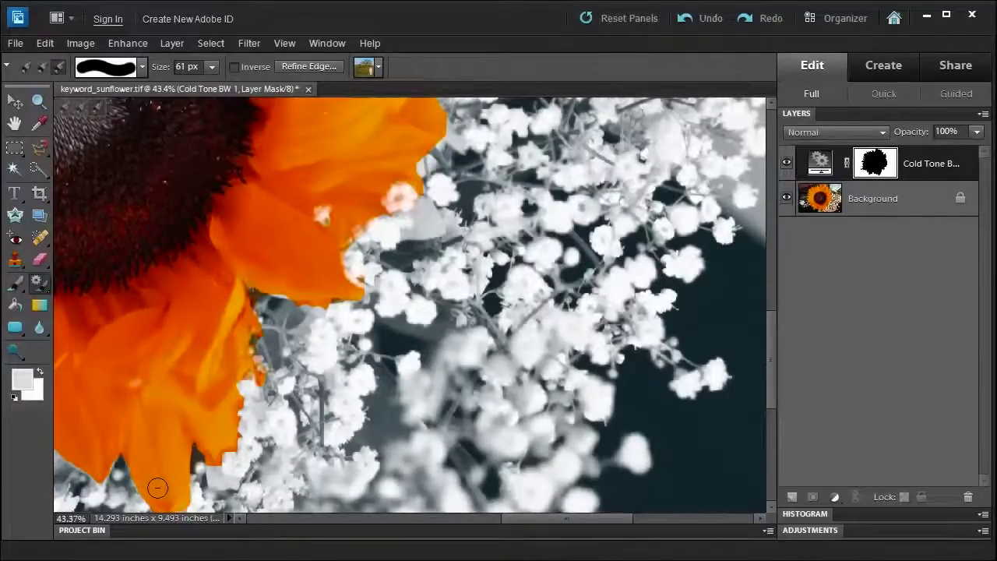
pyautogui.moveTo(273, 406); pyautogui.dragTo(266, 267)
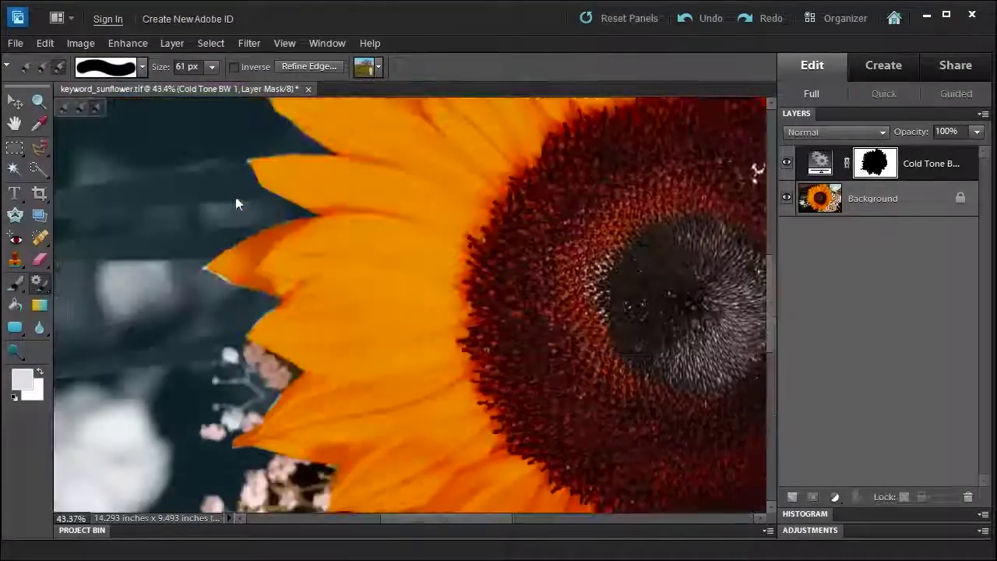
pyautogui.scroll(3, 238, 204)
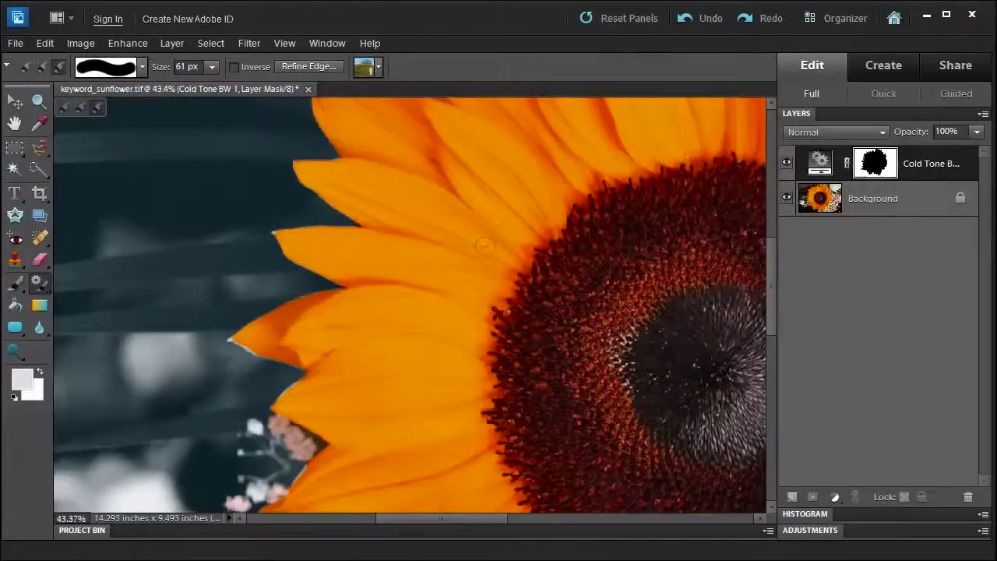
pyautogui.scroll(3, 488, 252)
pyautogui.scroll(5, 487, 251)
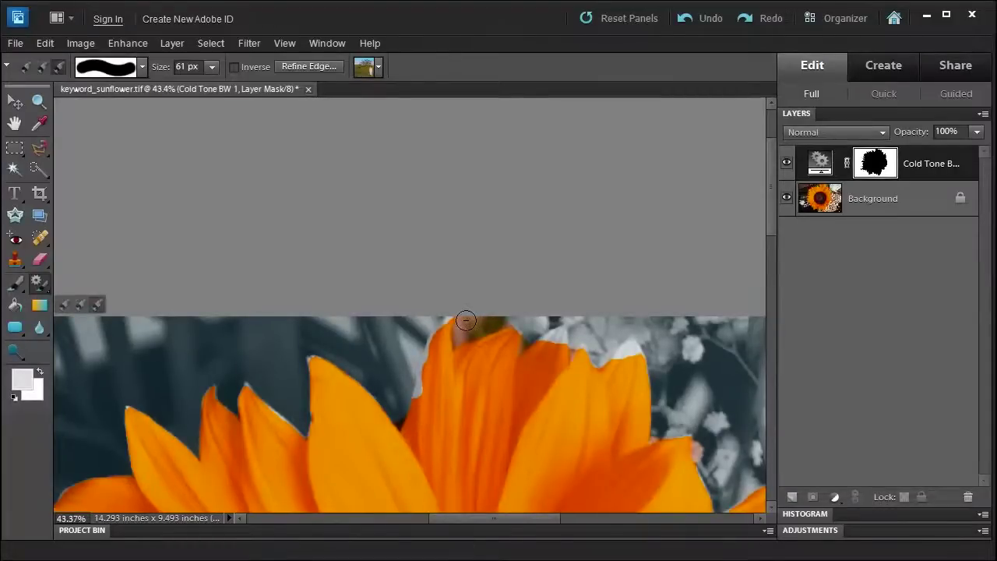
pyautogui.click(42, 66)
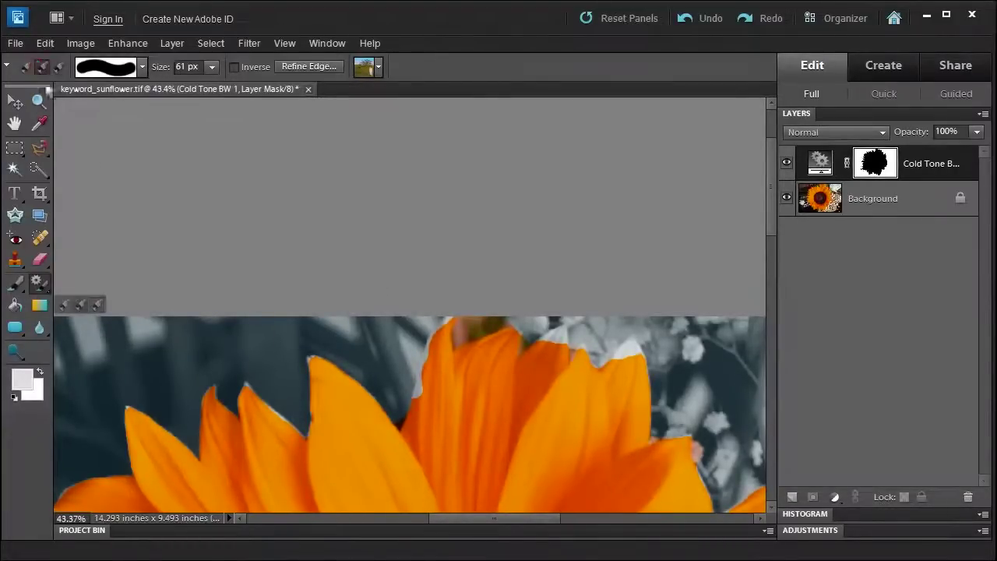
pyautogui.click(458, 315)
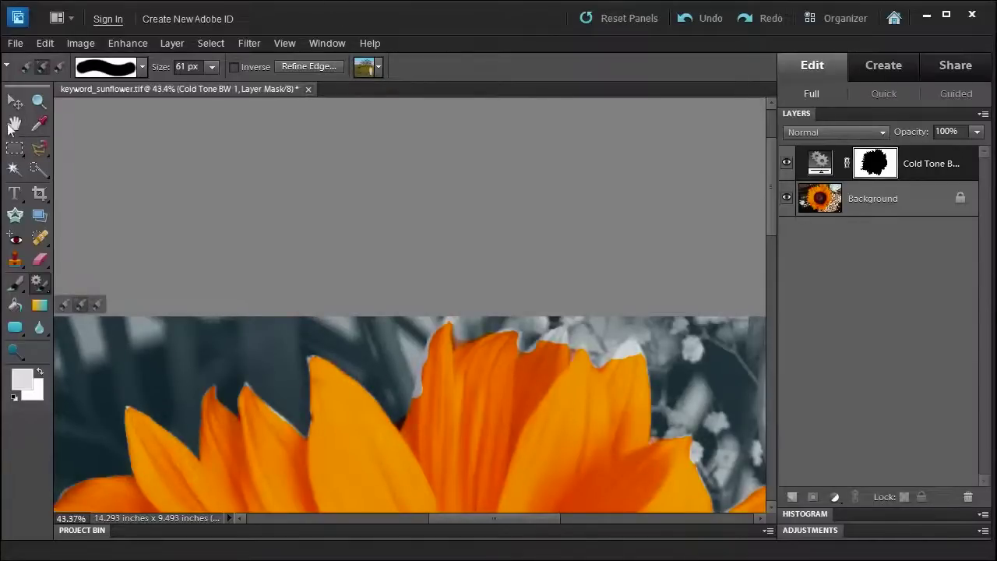
pyautogui.doubleClick(13, 124)
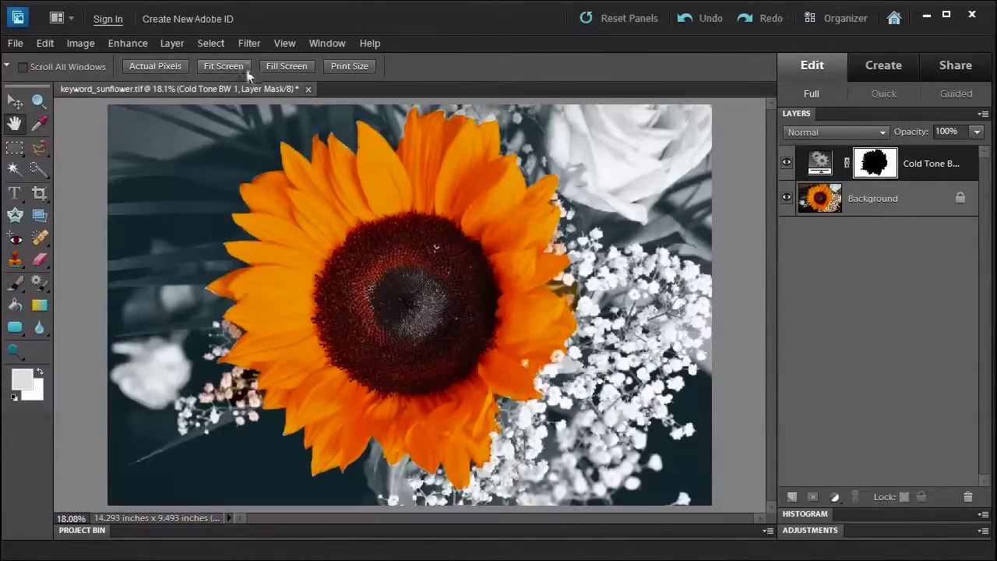
pyautogui.click(38, 285)
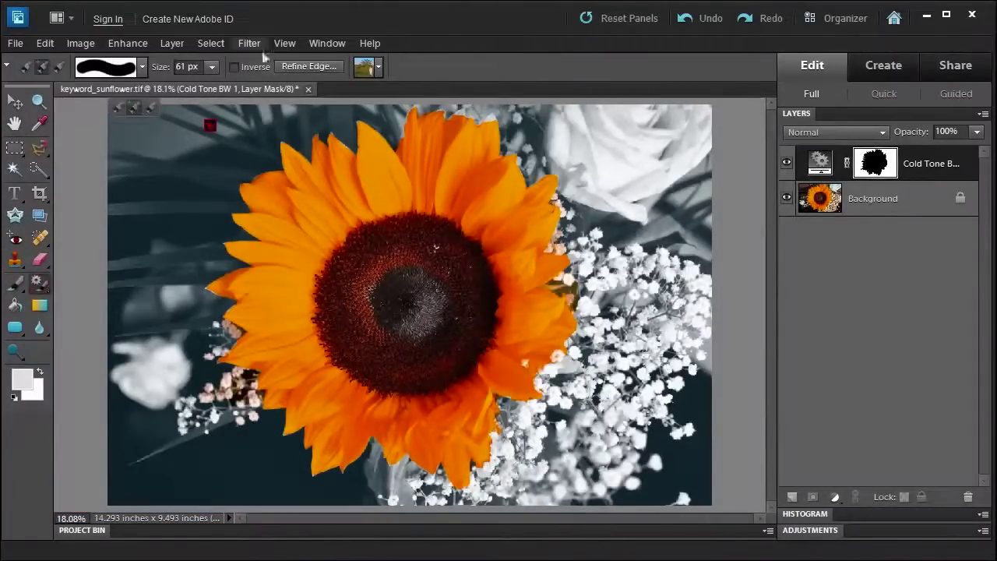
pyautogui.click(313, 65)
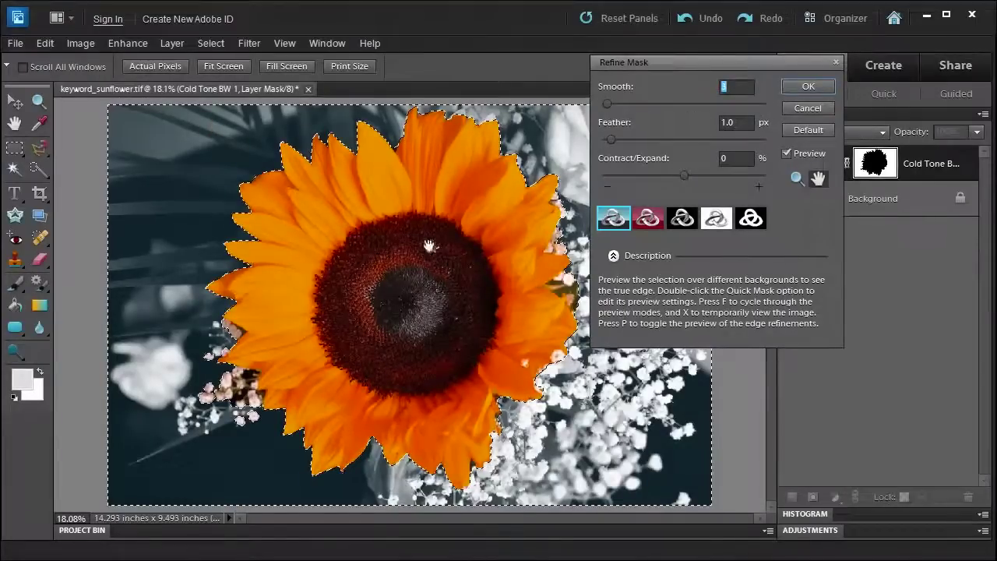
pyautogui.click(680, 219)
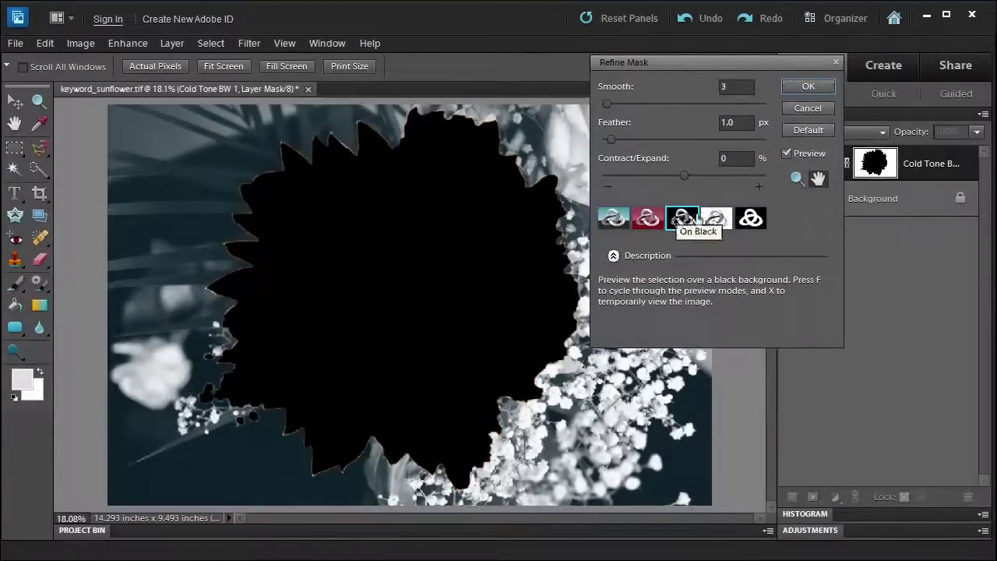
pyautogui.click(716, 219)
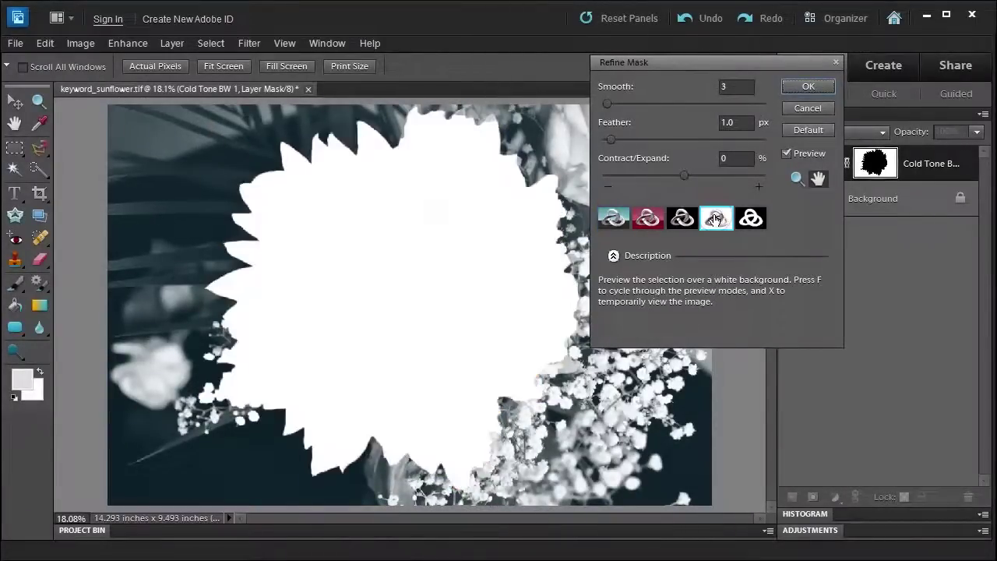
pyautogui.click(791, 110)
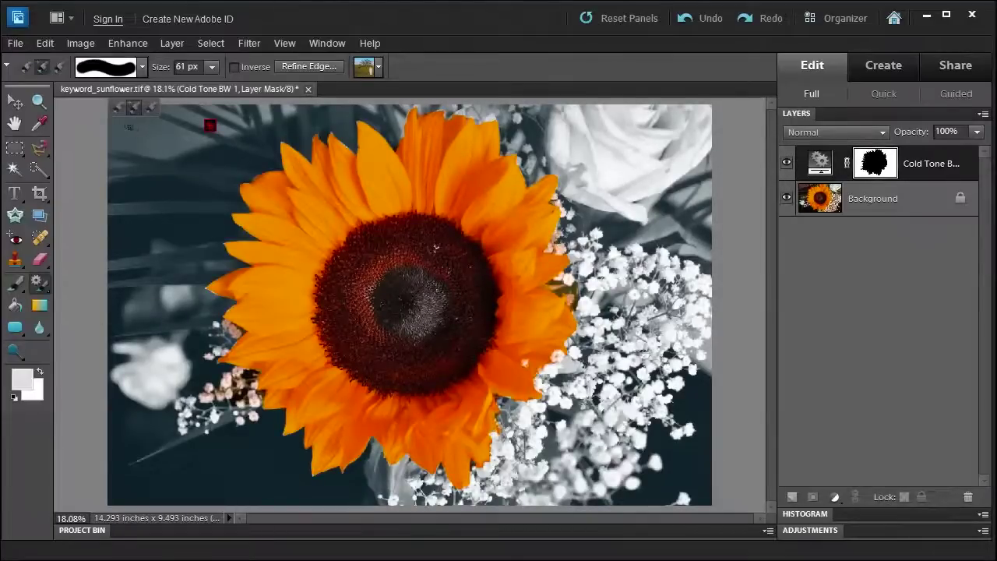
pyautogui.click(116, 107)
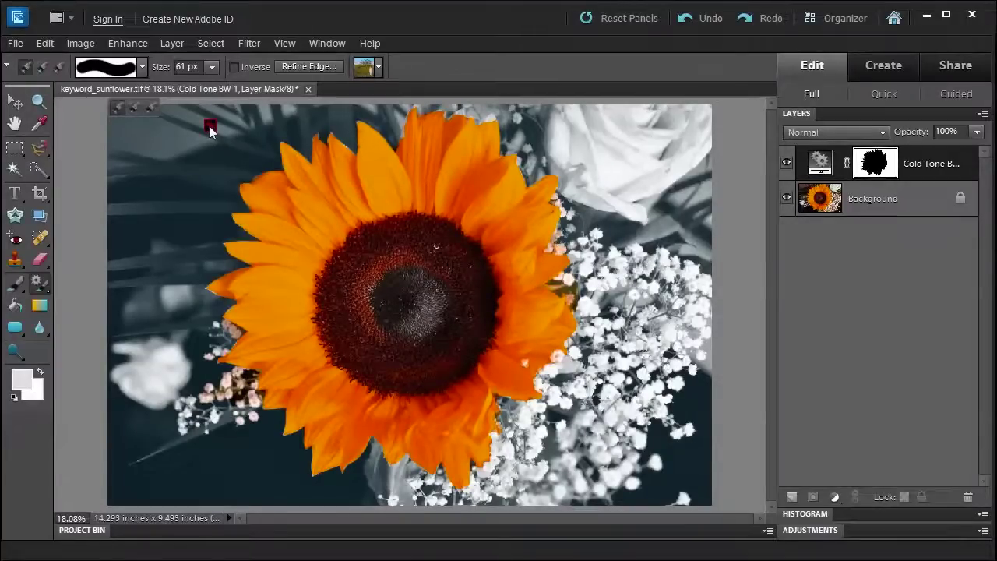
pyautogui.rightClick(209, 127)
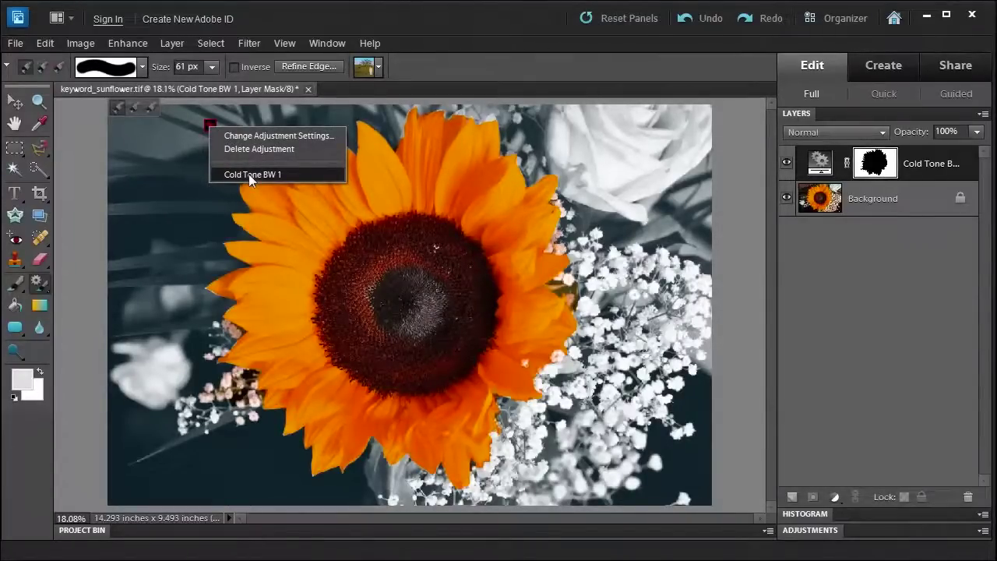
pyautogui.click(944, 162)
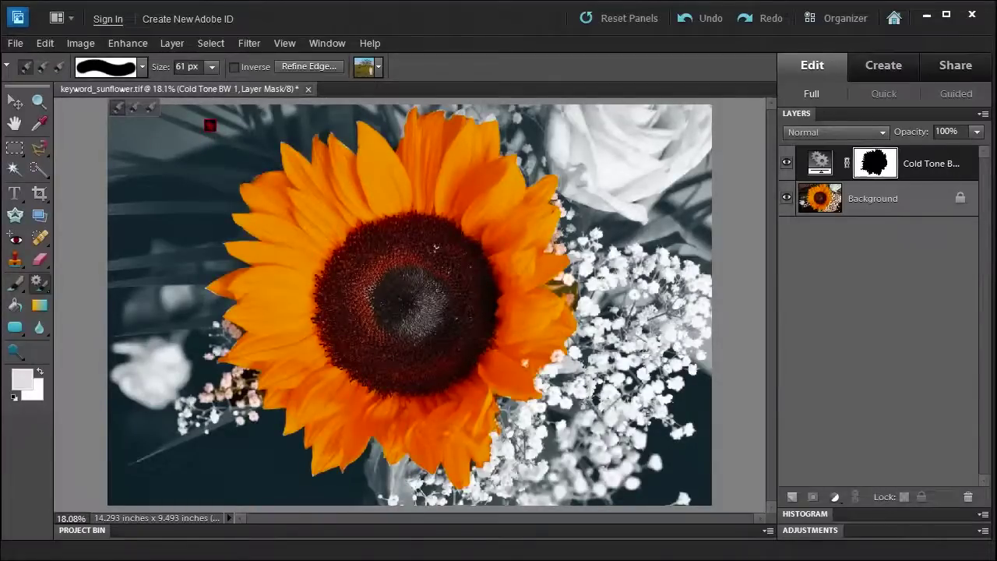
# Step: Set the Smart Brush effect to the Satin texture
pyautogui.click(379, 69)
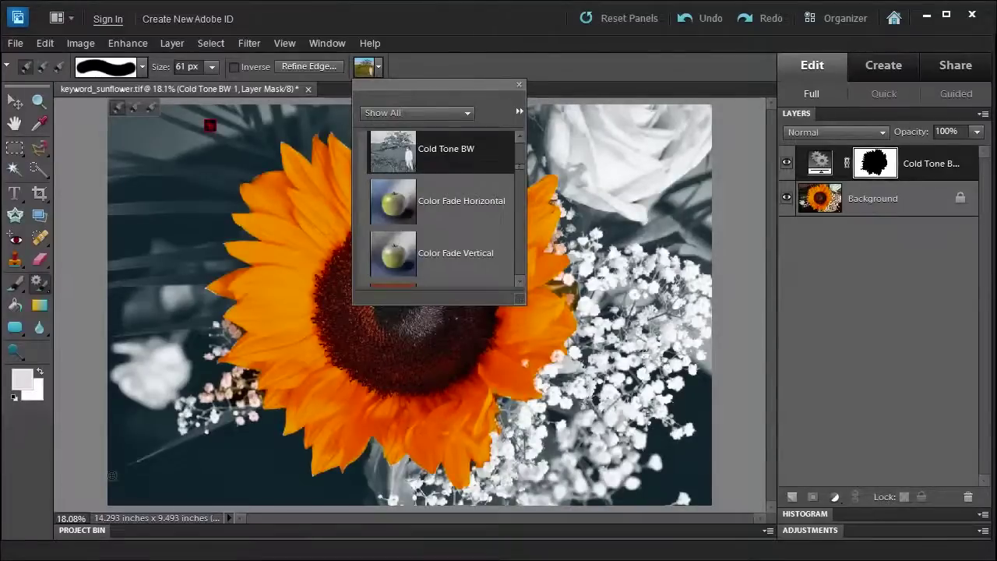
pyautogui.press('Escape')
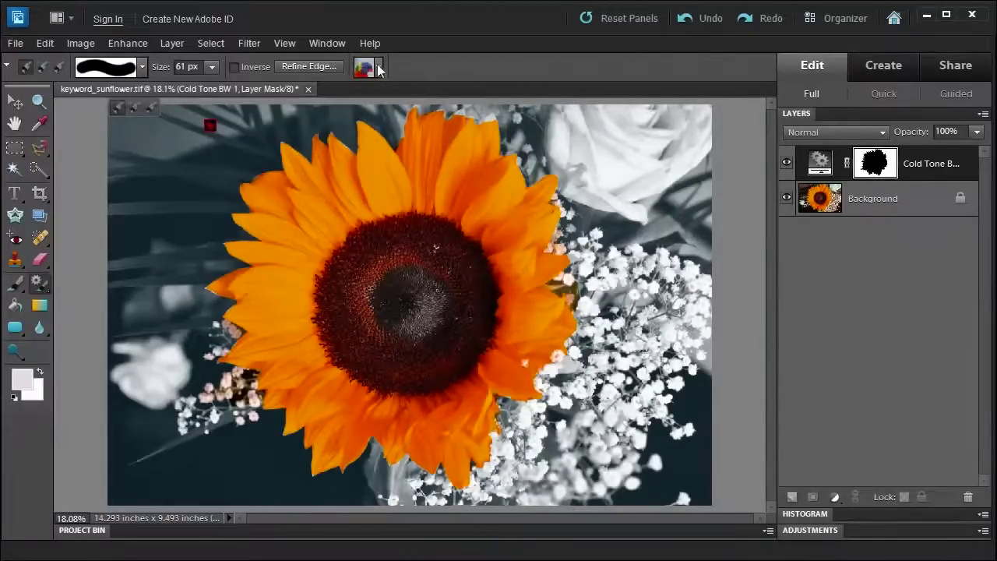
pyautogui.click(379, 69)
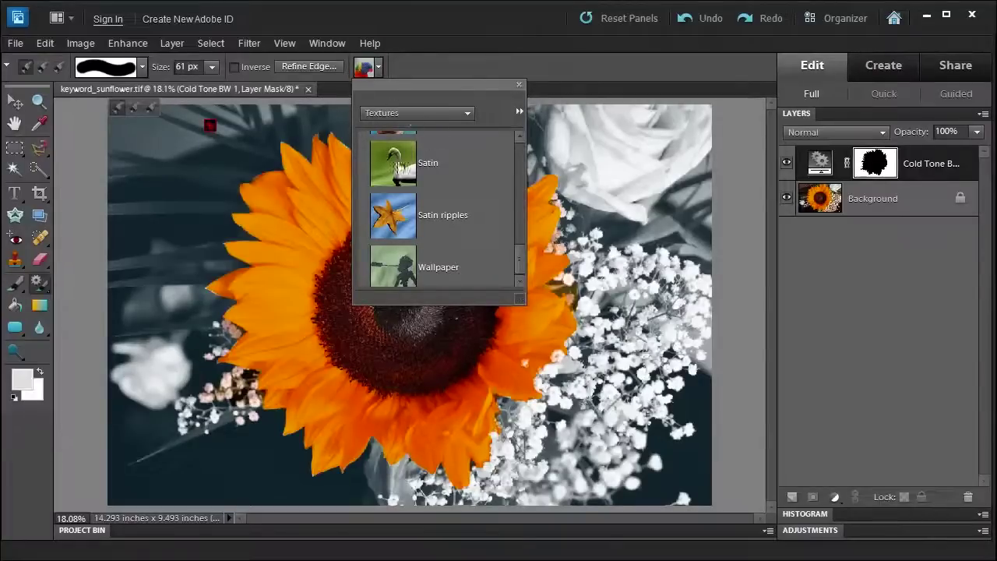
pyautogui.click(390, 158)
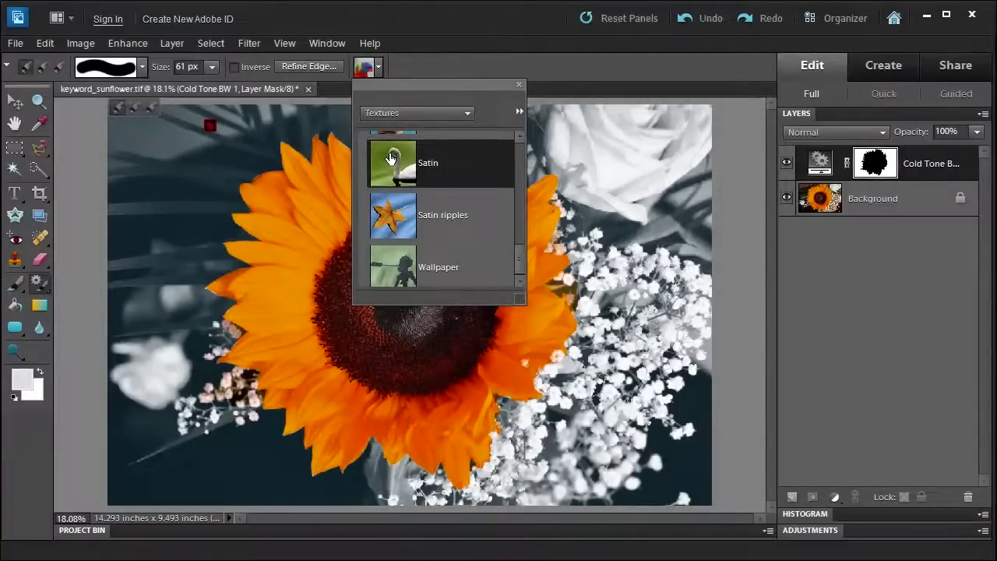
pyautogui.doubleClick(391, 158)
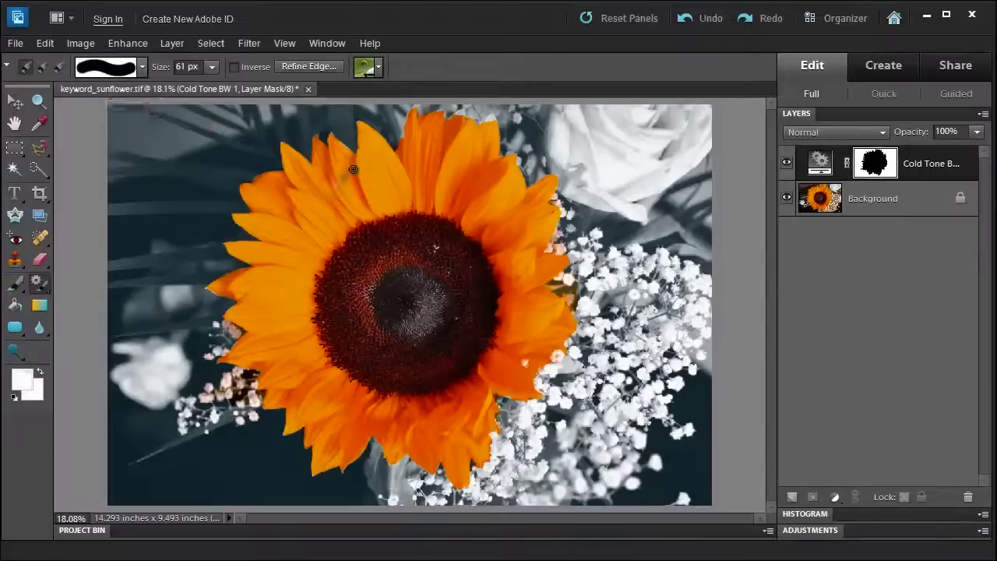
# Step: Paint Satin onto the upper-left petals with the Detail Smart Brush
pyautogui.click(48, 285)
pyautogui.click(117, 305)
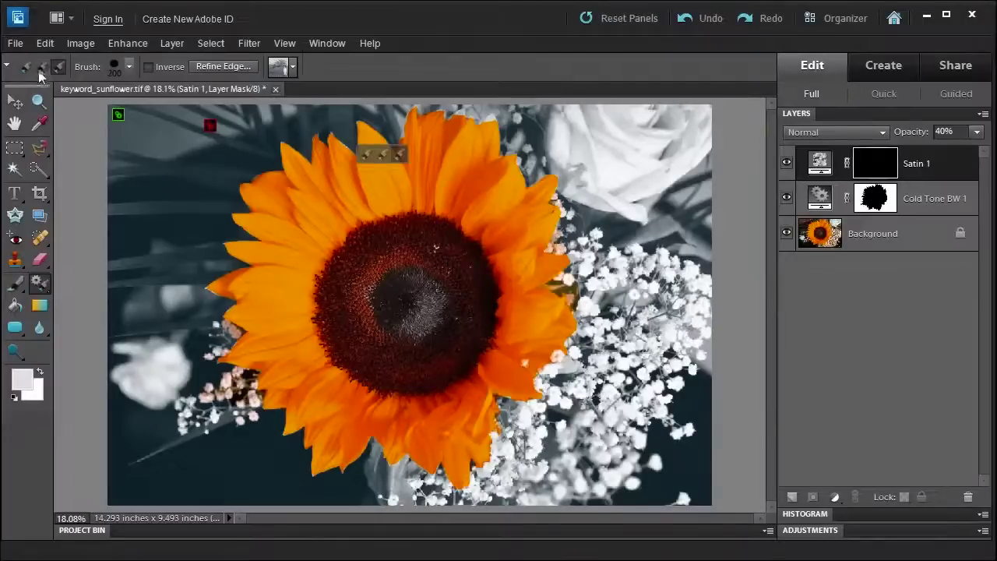
pyautogui.moveTo(311, 195); pyautogui.dragTo(316, 191)
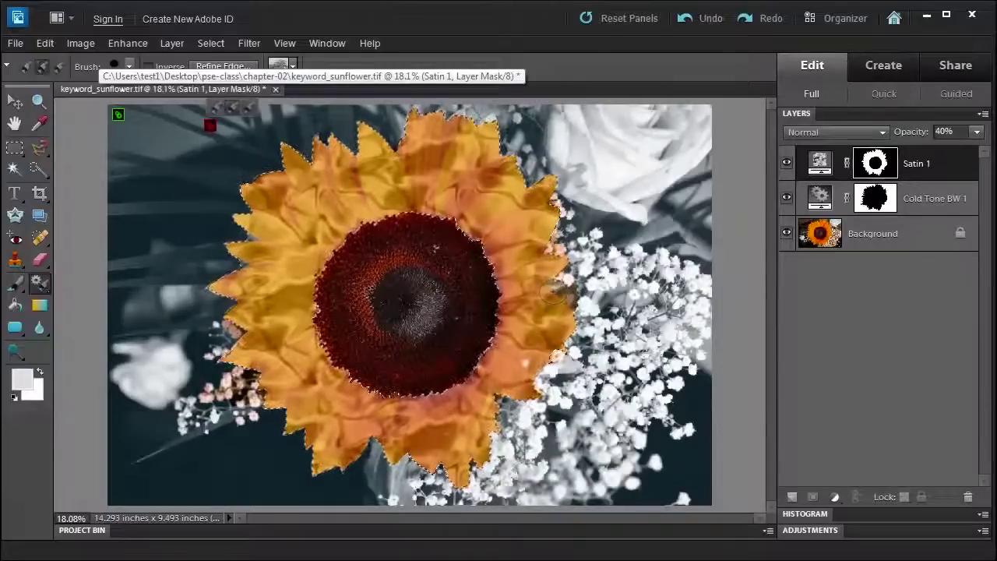
# Step: Try Satin ripples, Wallpaper and Old Paper, settle on Lizard Skin, then deselect
pyautogui.click(291, 68)
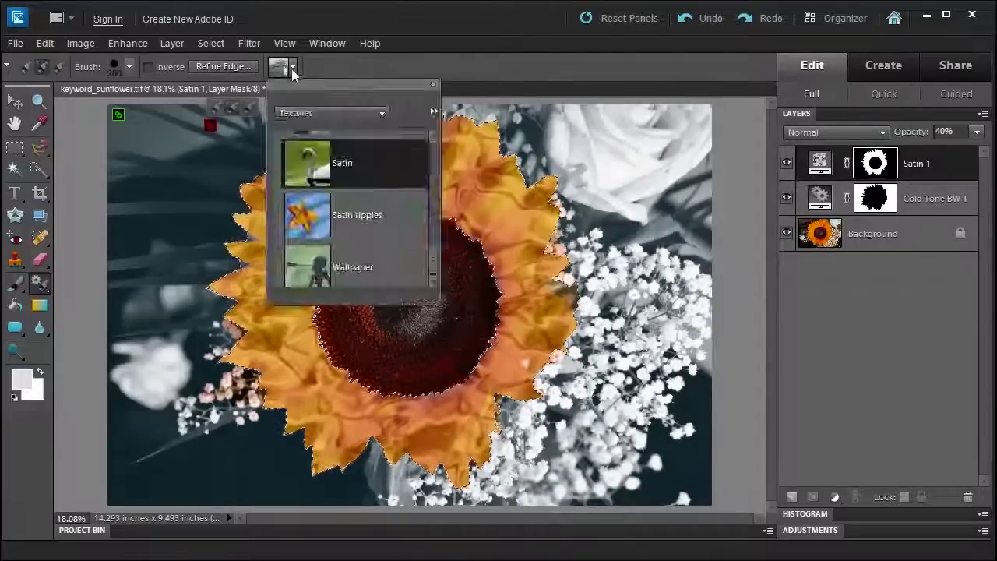
pyautogui.click(328, 210)
pyautogui.click(312, 265)
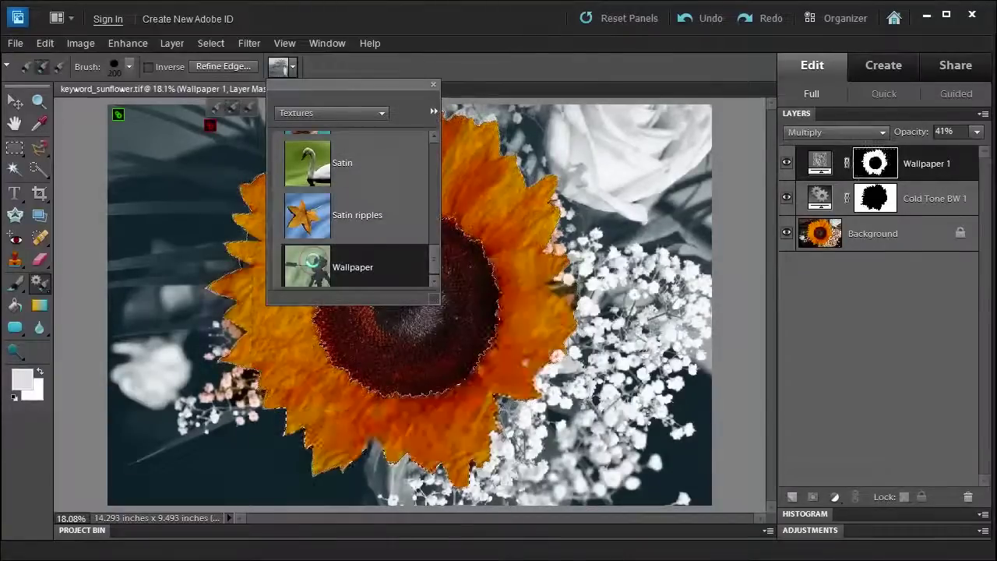
pyautogui.click(433, 138)
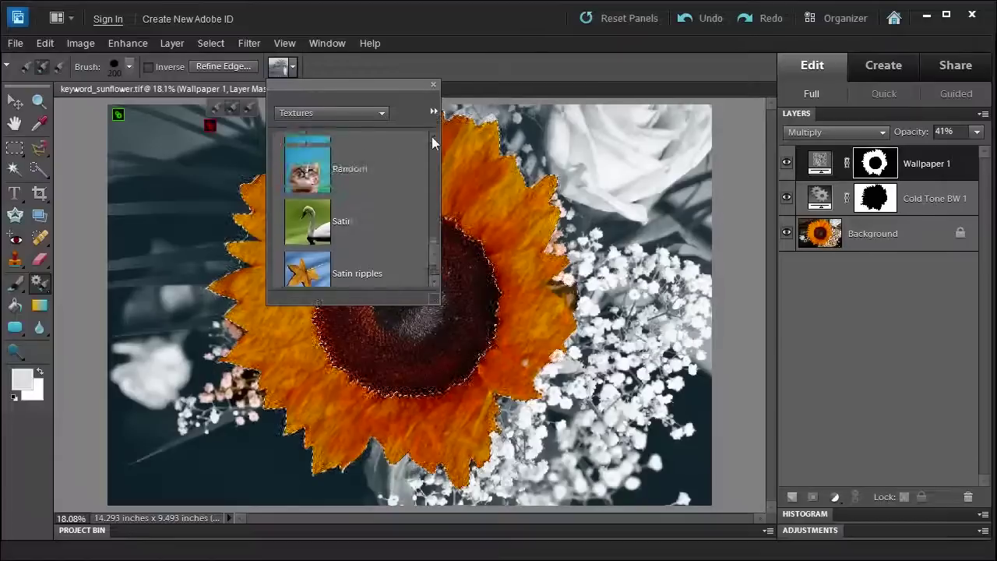
pyautogui.scroll(1, 433, 142)
pyautogui.scroll(2, 433, 142)
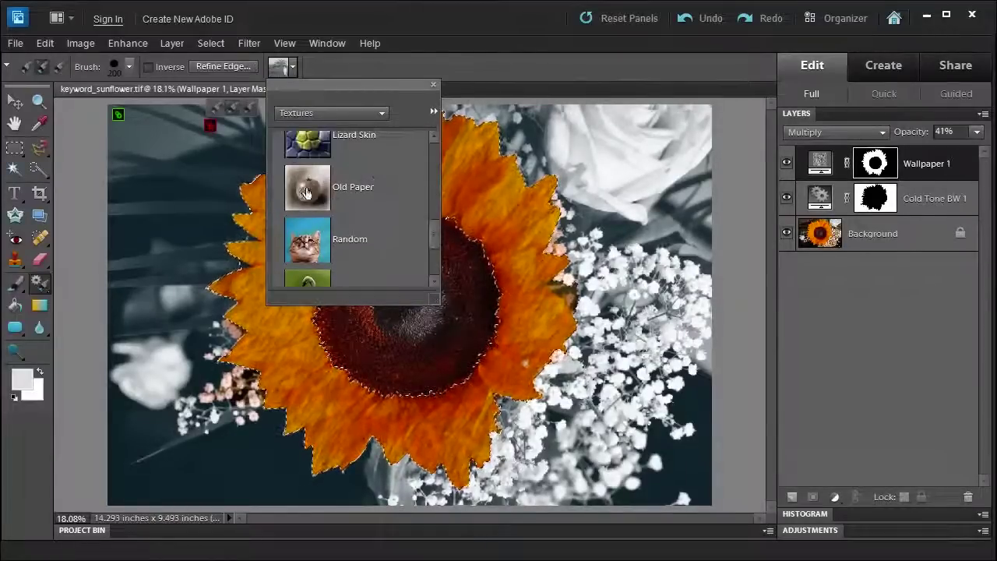
pyautogui.doubleClick(306, 193)
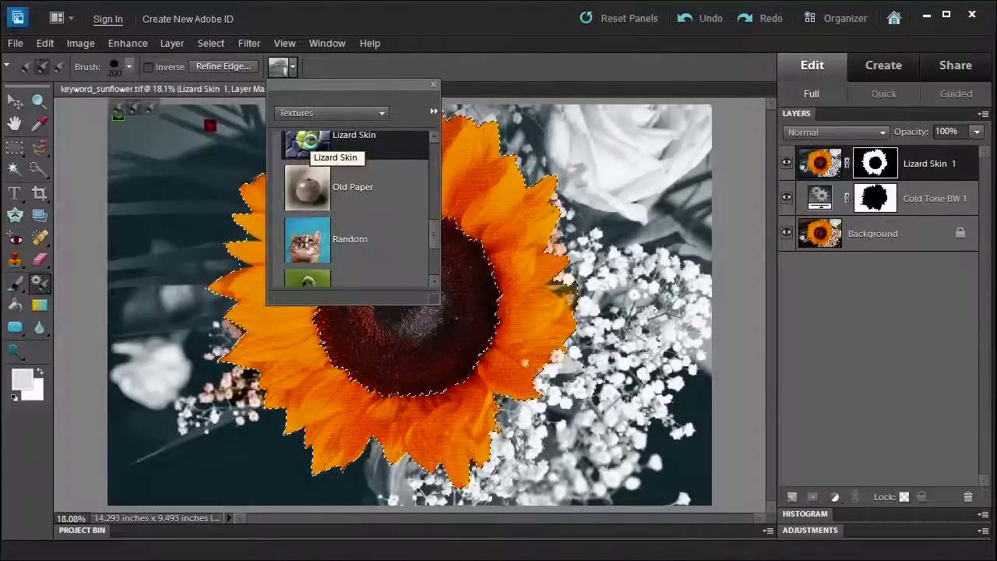
pyautogui.click(349, 72)
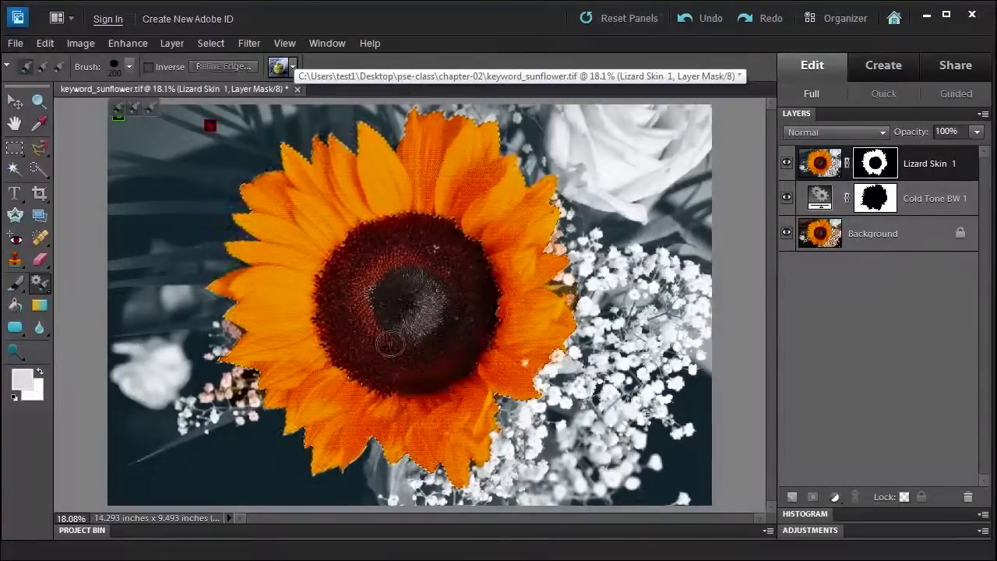
pyautogui.hotkey('ctrl', 'd')
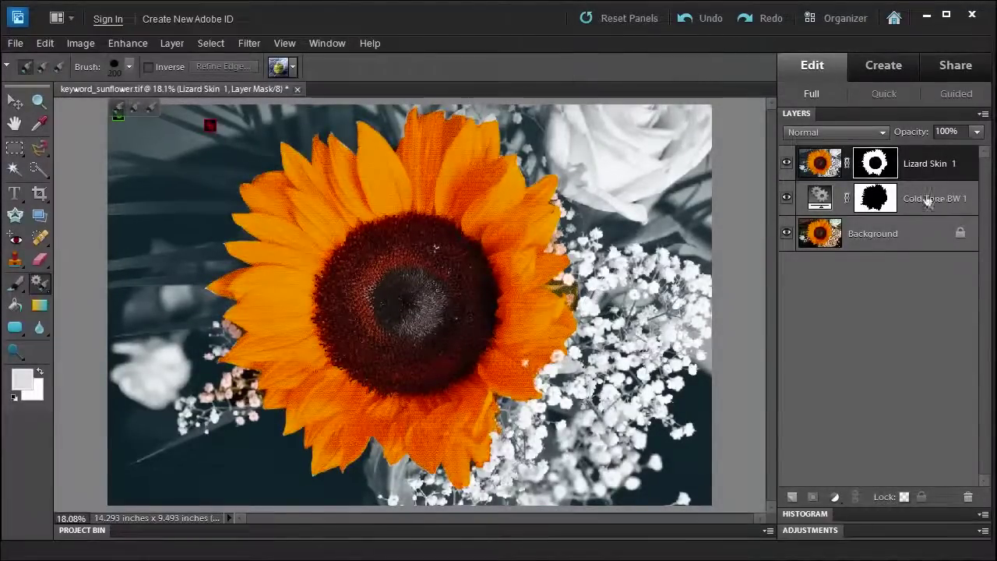